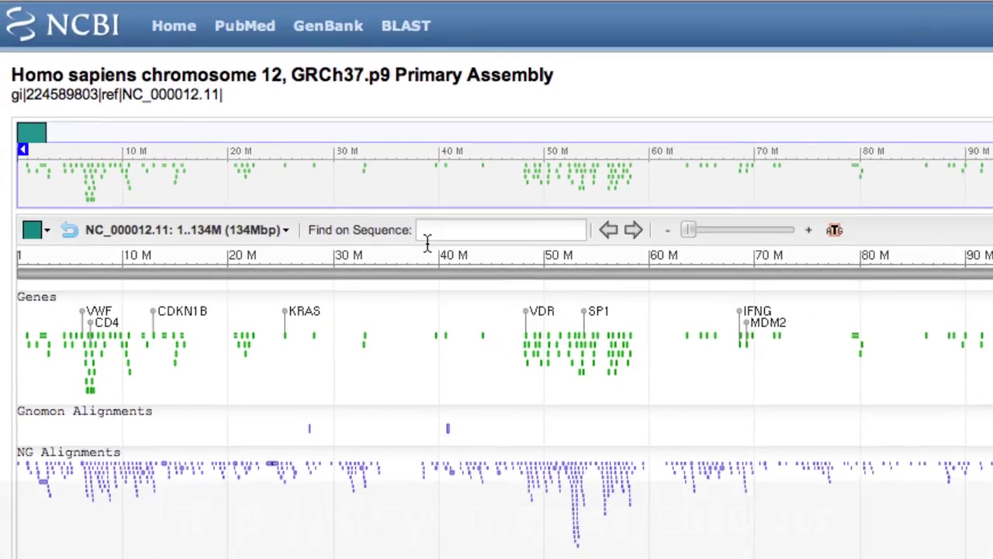
# Search for 'A2M' and go to the A2M gene region (9.2–9.3 Mb) from the results
pyautogui.click(294, 156)
pyautogui.write('A')
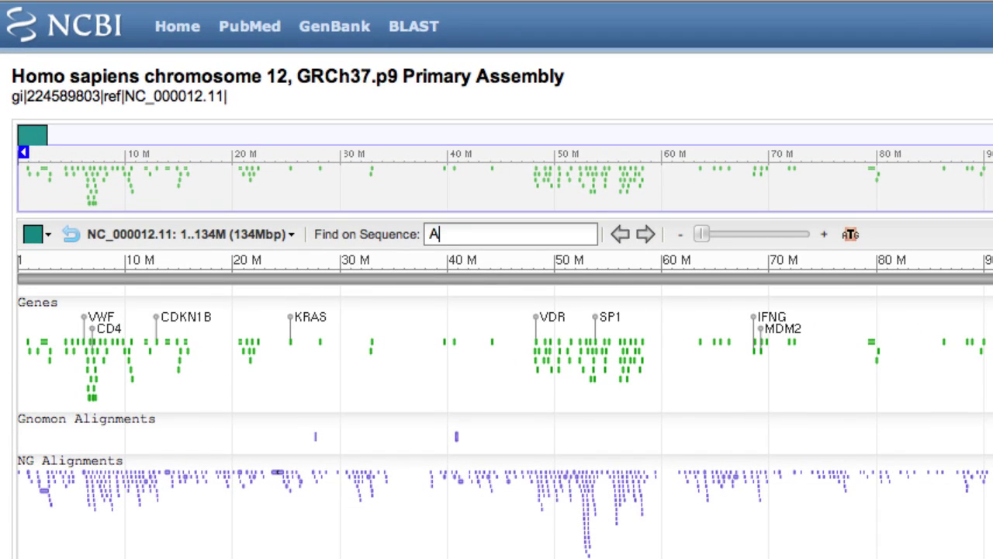
pyautogui.write('2M')
pyautogui.press('Return')
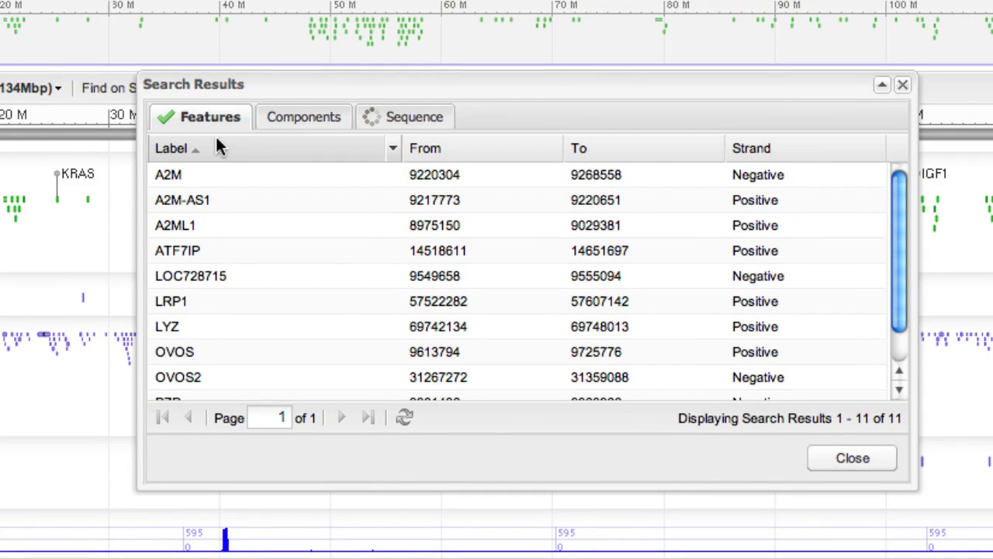
pyautogui.click(743, 174)
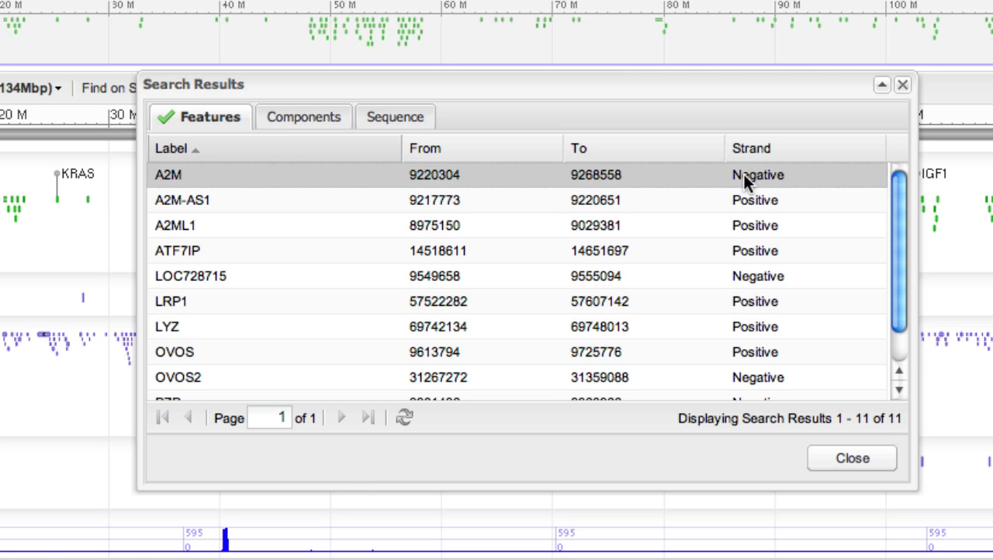
pyautogui.click(846, 457)
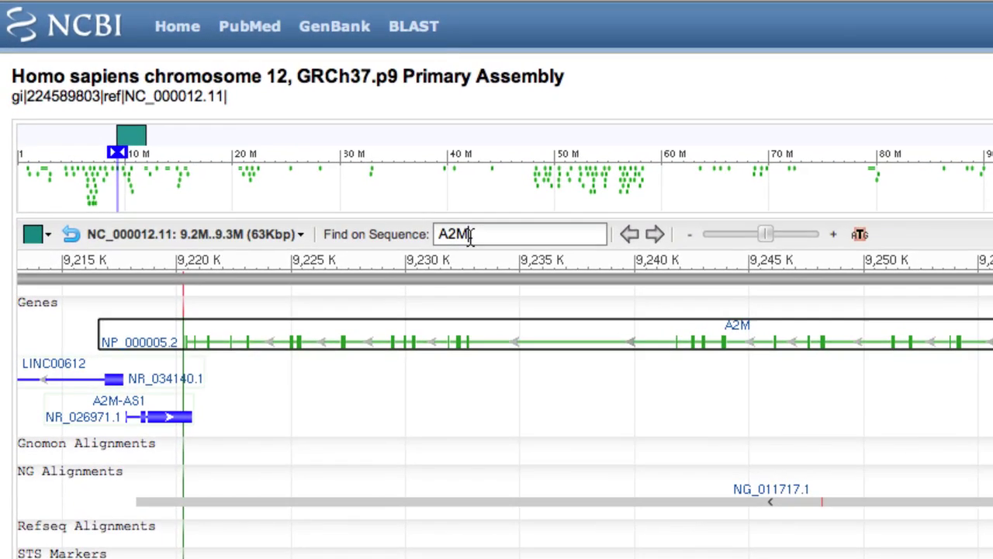
# Search for NM_000014.4:c.1 to place a marker at the A2M coding start
pyautogui.doubleClick(295, 156)
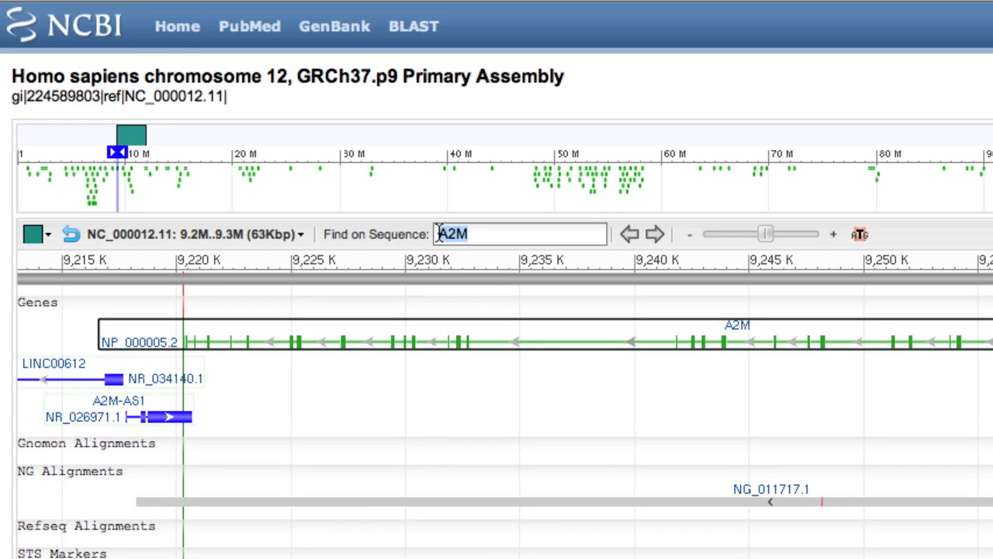
pyautogui.write('NM_0')
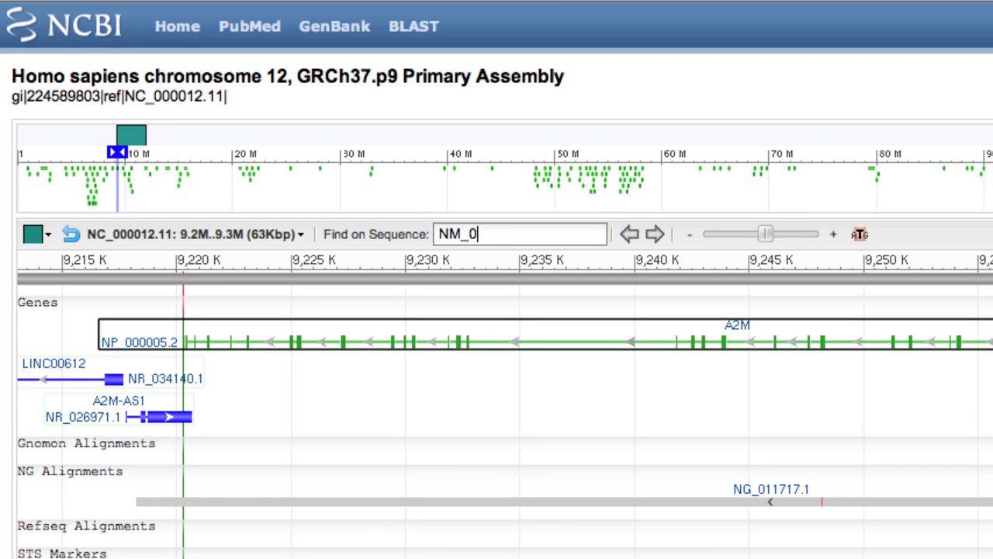
pyautogui.write('00014.')
pyautogui.write('4:')
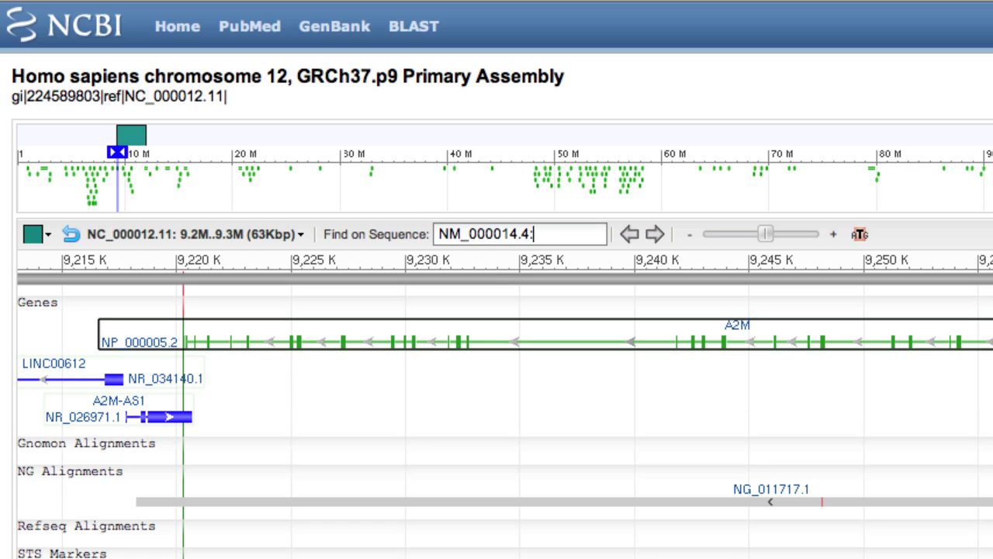
pyautogui.write('c.1')
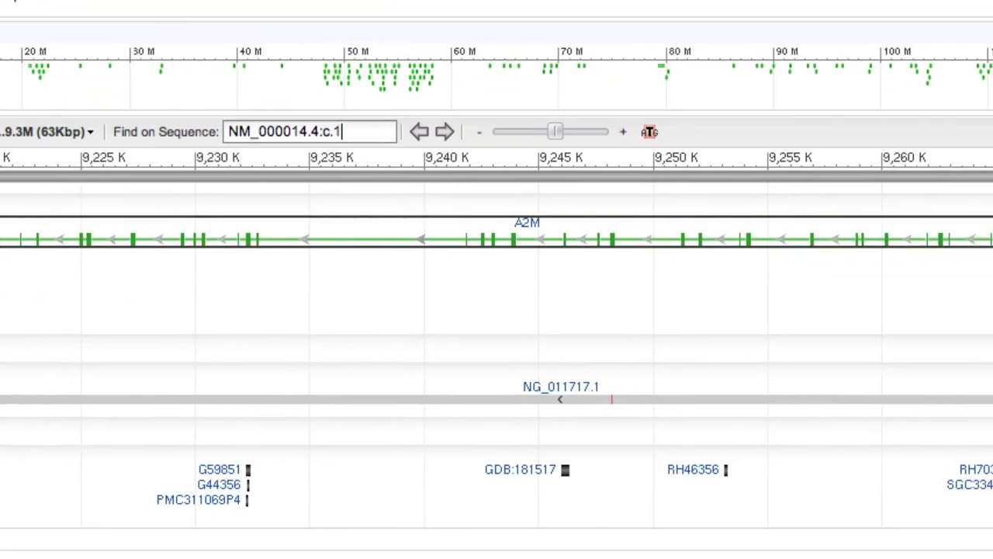
pyautogui.press('Return')
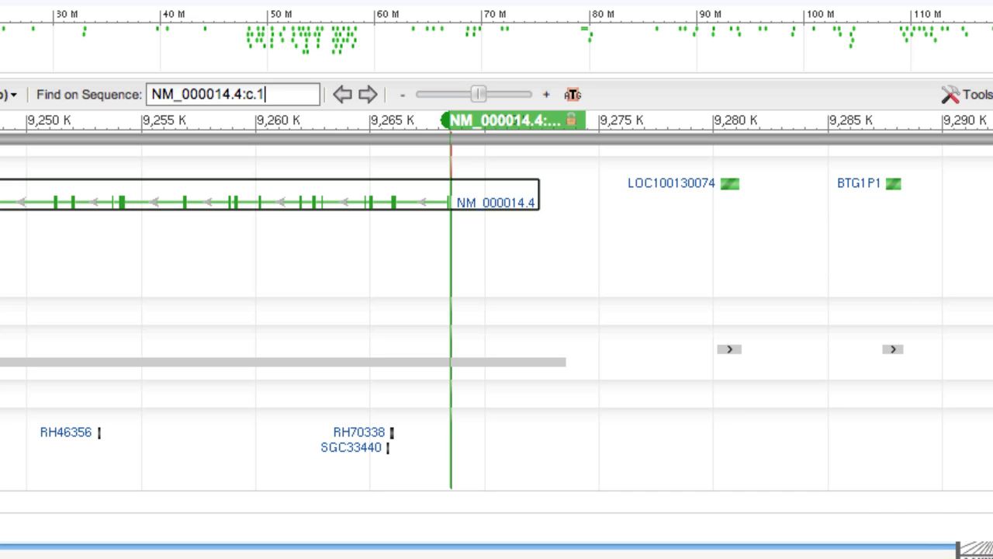
# Copy the marker's position 9268445 from its details
pyautogui.click(459, 122)
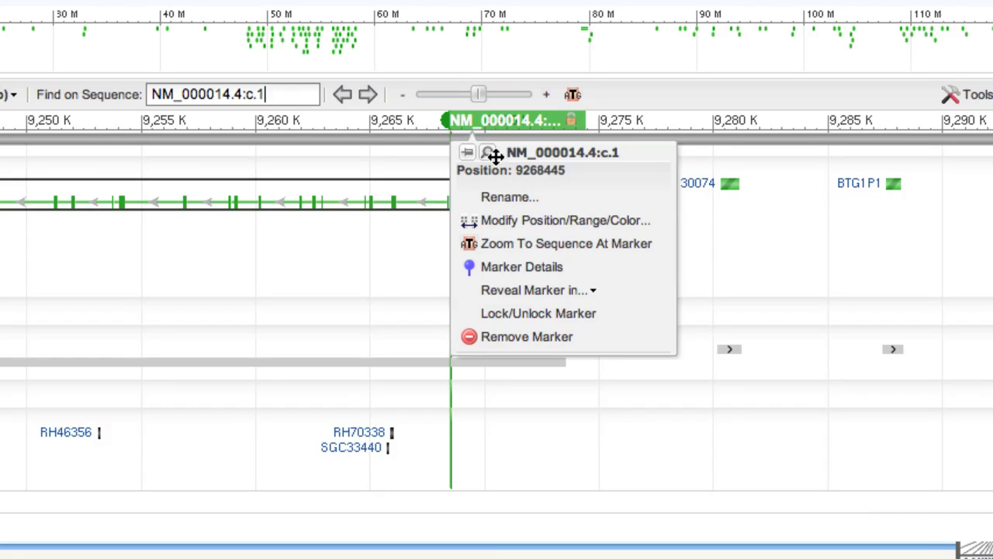
pyautogui.moveTo(516, 170); pyautogui.dragTo(562, 172)
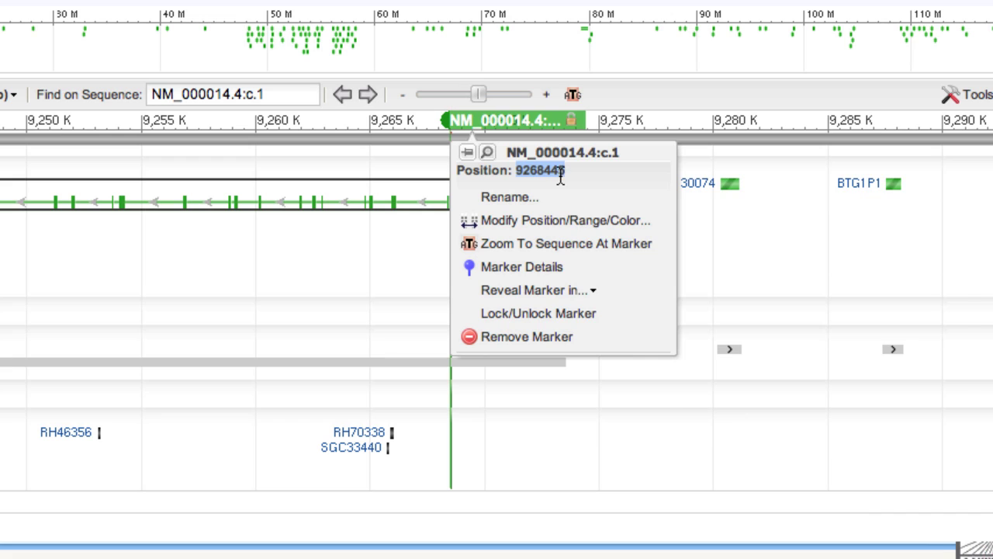
pyautogui.rightClick(560, 169)
pyautogui.click(592, 277)
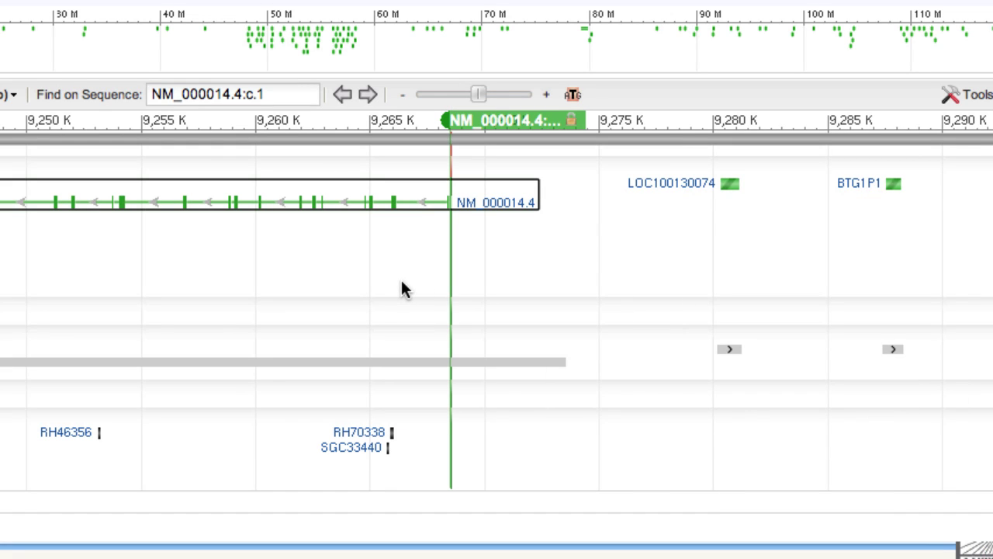
# Set the sequence origin at position 9268445 via the ruler's context menu
pyautogui.rightClick(391, 126)
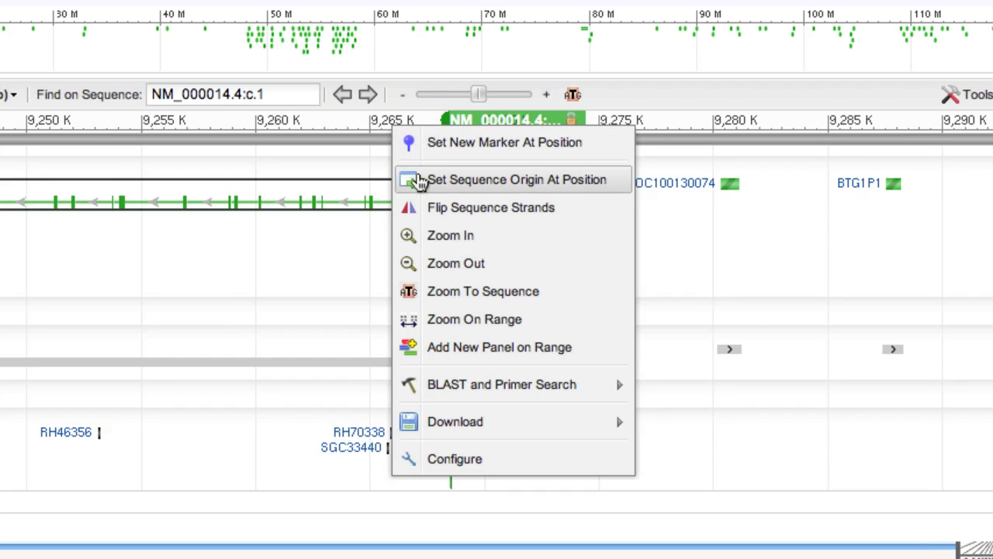
pyautogui.click(415, 179)
pyautogui.moveTo(399, 284); pyautogui.dragTo(335, 284)
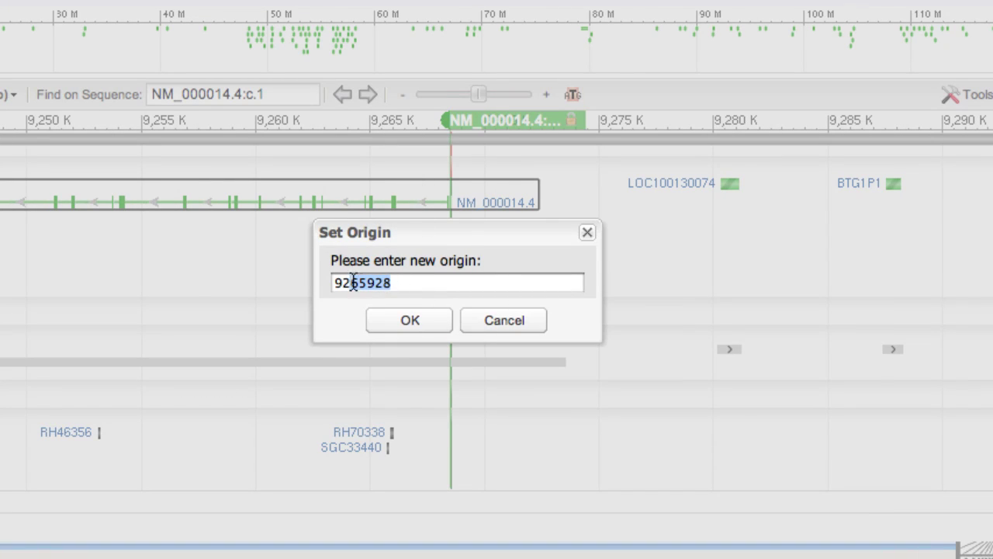
pyautogui.rightClick(342, 284)
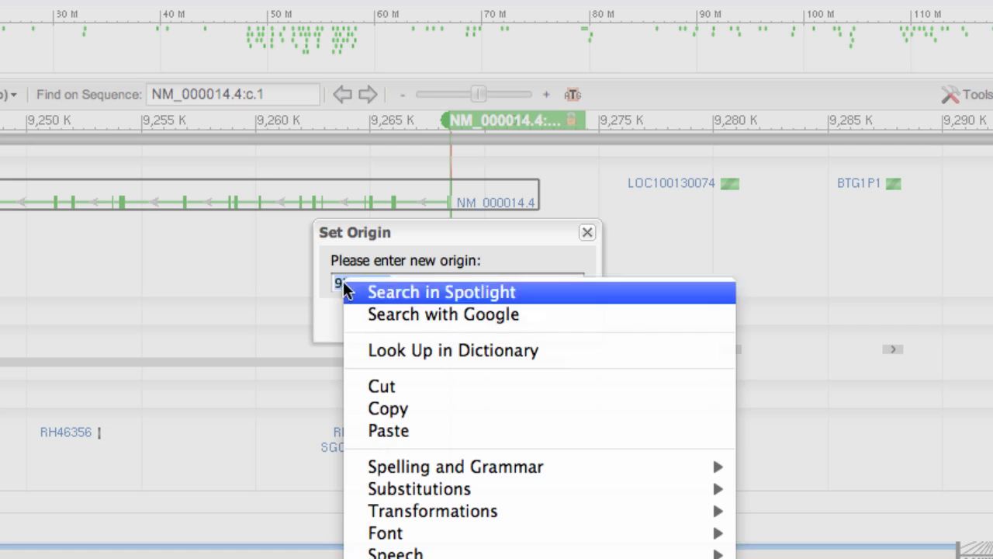
pyautogui.click(406, 428)
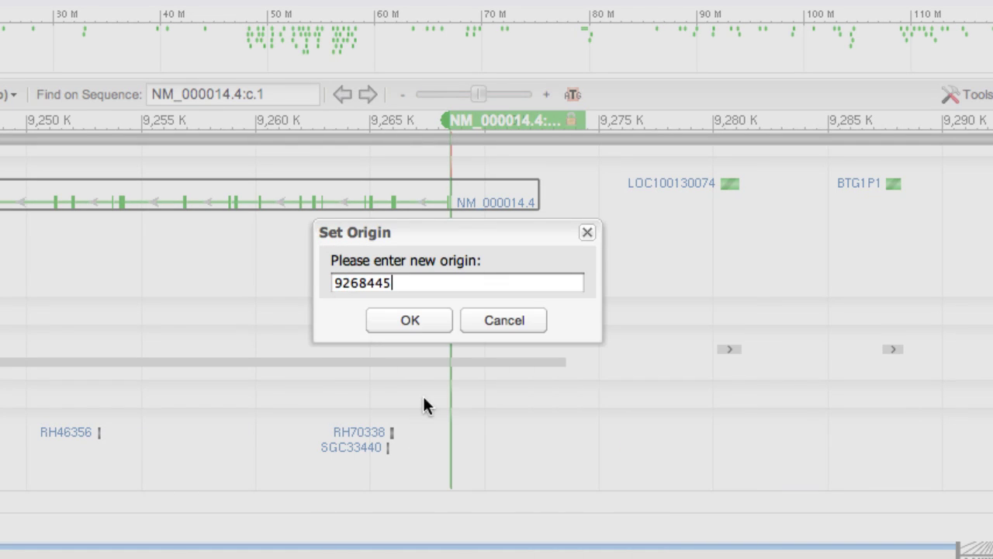
pyautogui.click(422, 321)
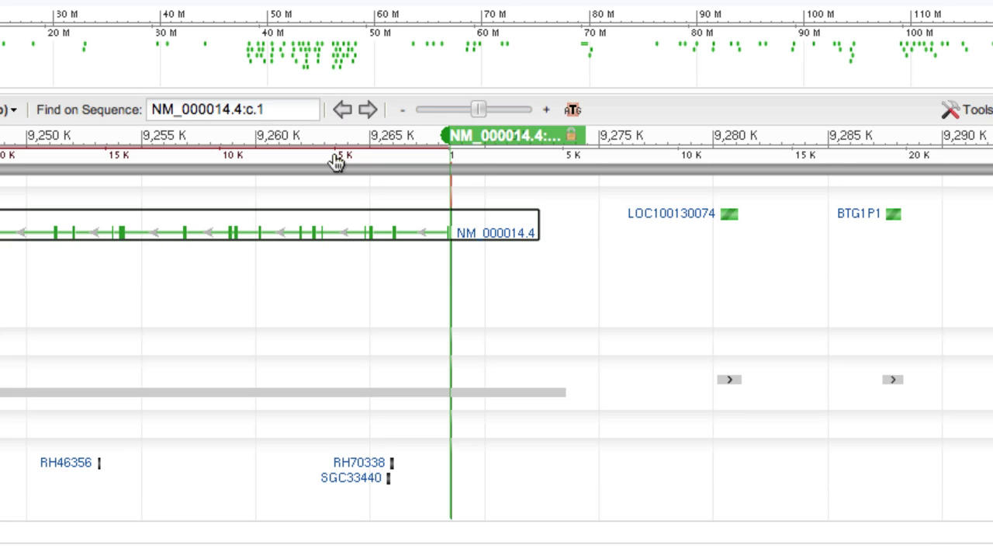
# Apply Tools > Flip Strands and recentre the view on the flipped A2M gene
pyautogui.moveTo(335, 161); pyautogui.dragTo(133, 163)
pyautogui.click(403, 146)
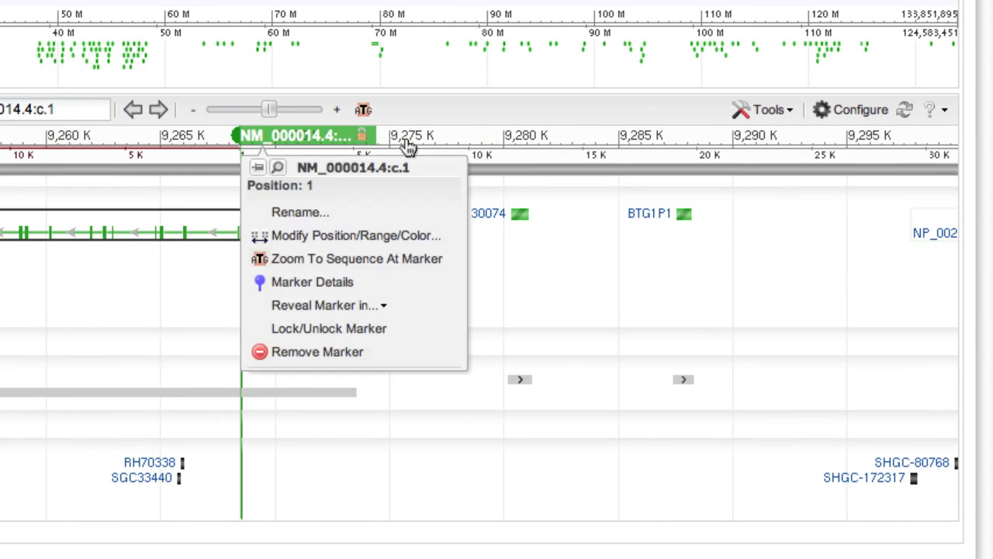
pyautogui.click(748, 107)
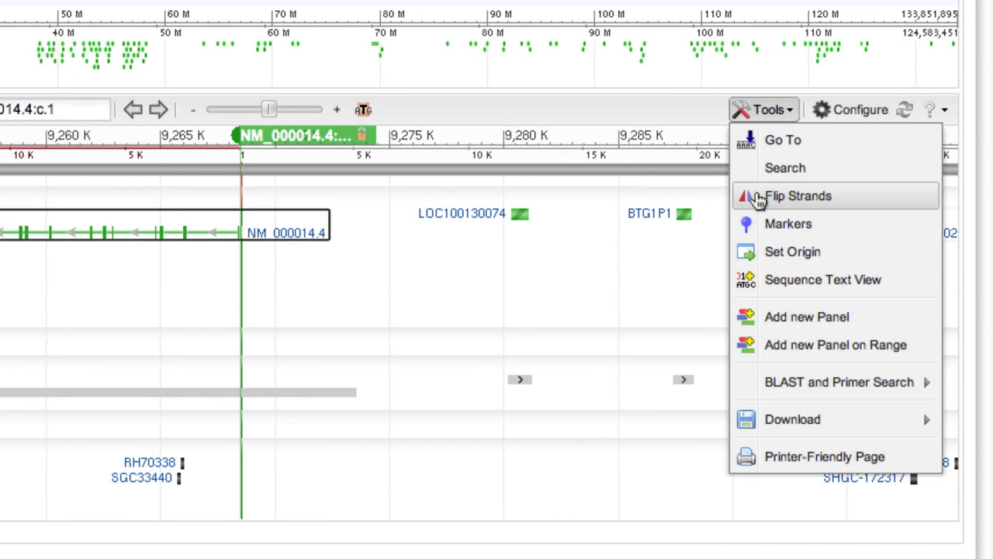
pyautogui.click(759, 197)
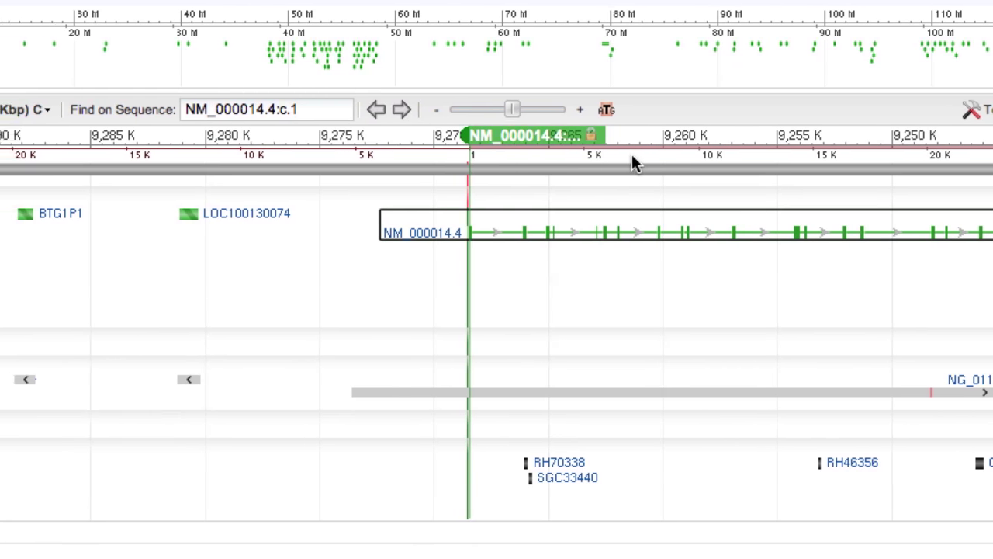
pyautogui.moveTo(603, 155); pyautogui.dragTo(689, 155)
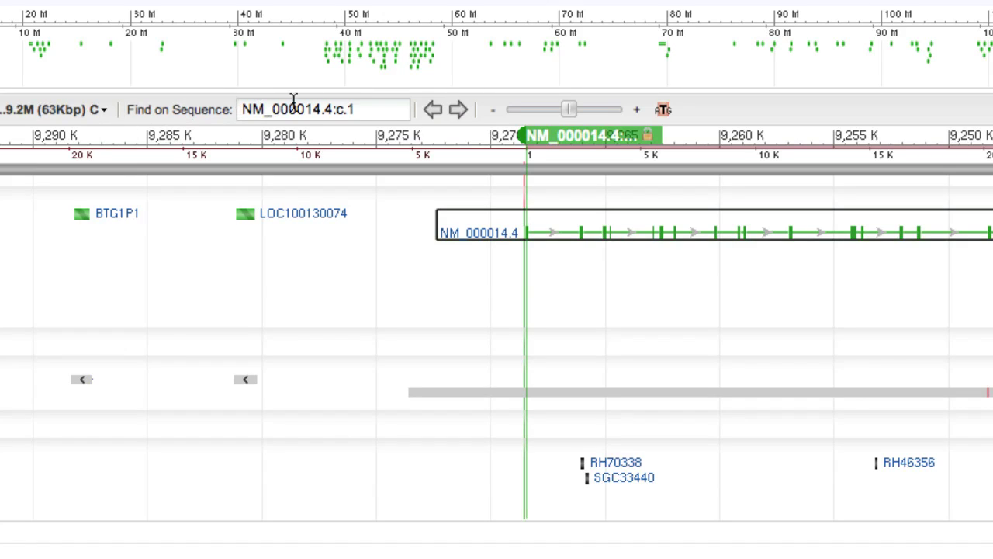
# Search '1k-2k' and resolve it as the -2000 .. +1000 range
pyautogui.moveTo(355, 109); pyautogui.dragTo(297, 109)
pyautogui.write('1k')
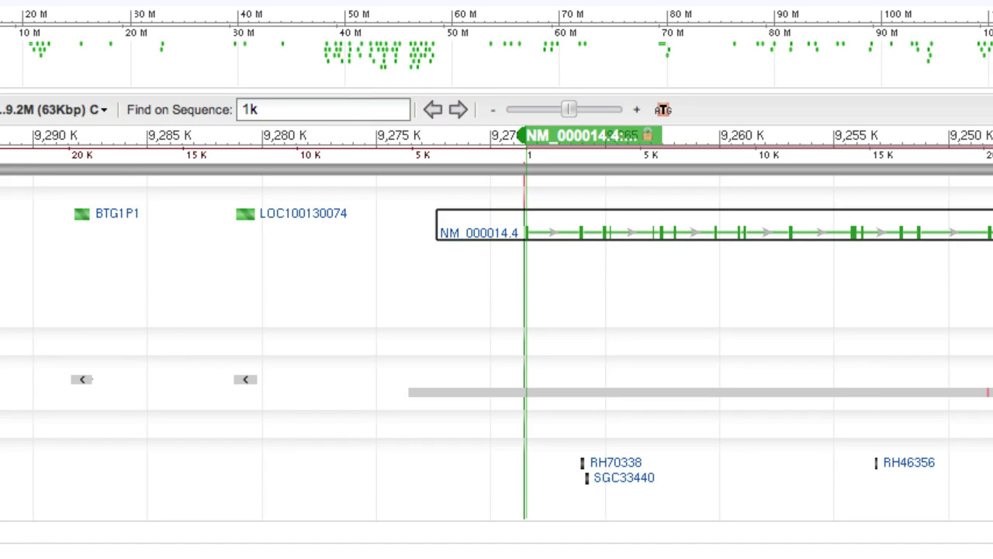
pyautogui.write('-2k')
pyautogui.press('Return')
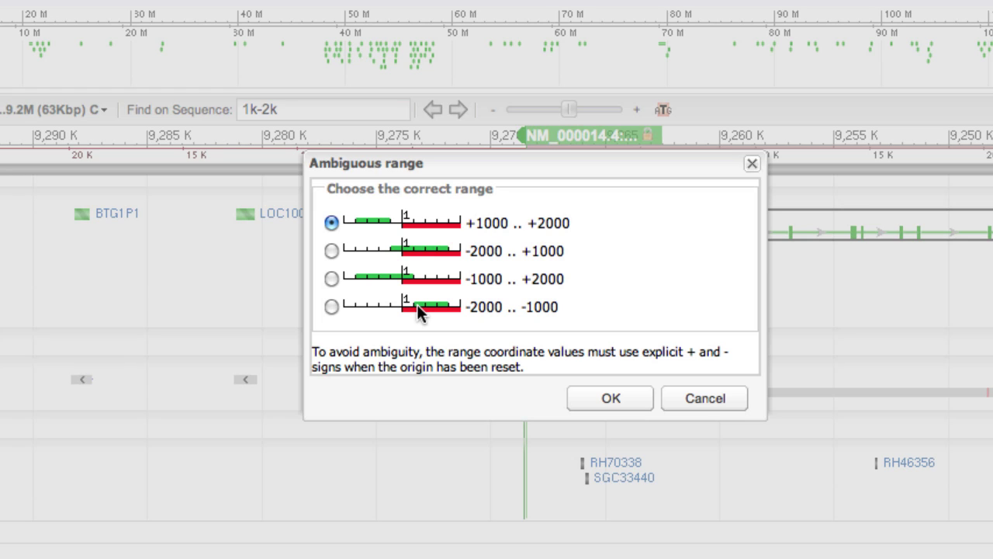
pyautogui.click(332, 250)
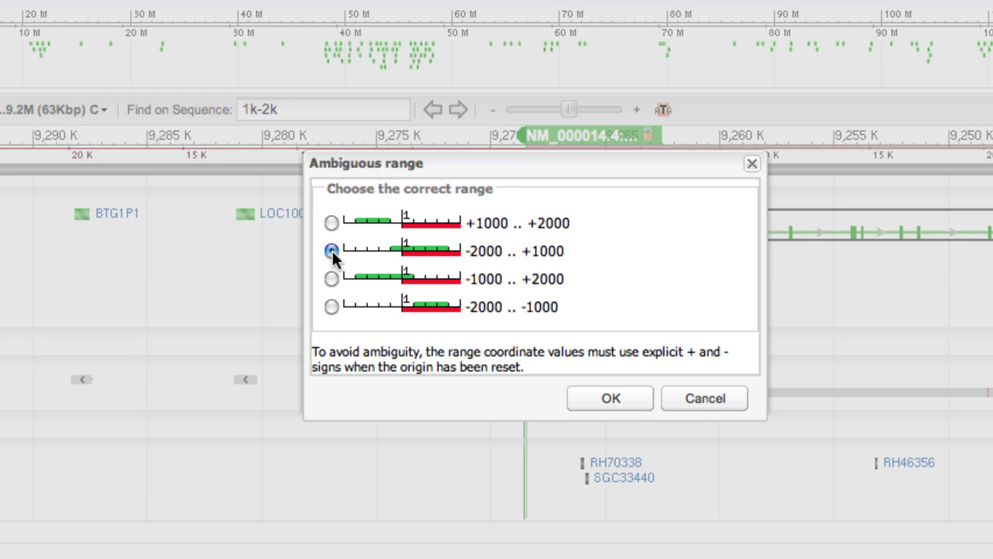
pyautogui.click(604, 399)
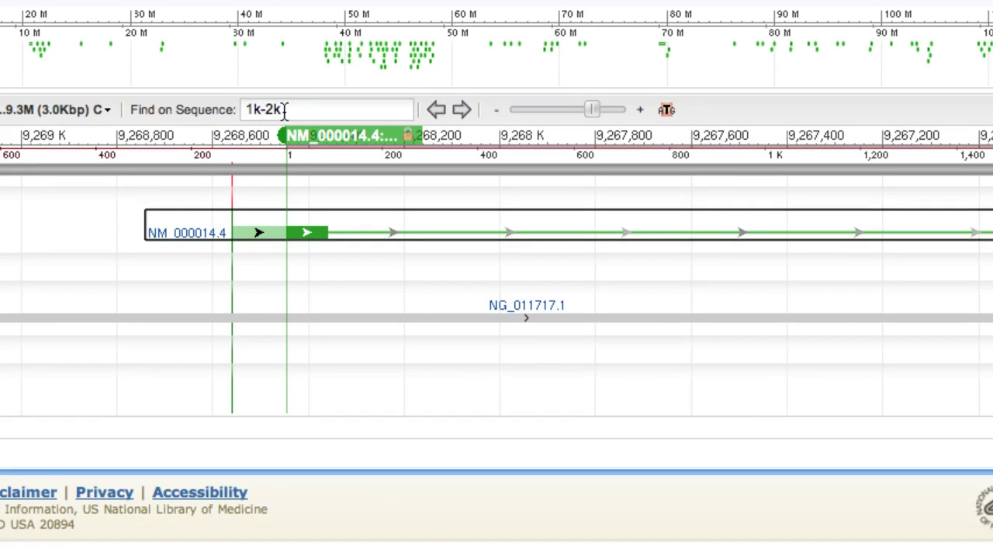
# Replace the search with '-1k--2k' to show the signed 1 kb range
pyautogui.moveTo(284, 108); pyautogui.dragTo(225, 105)
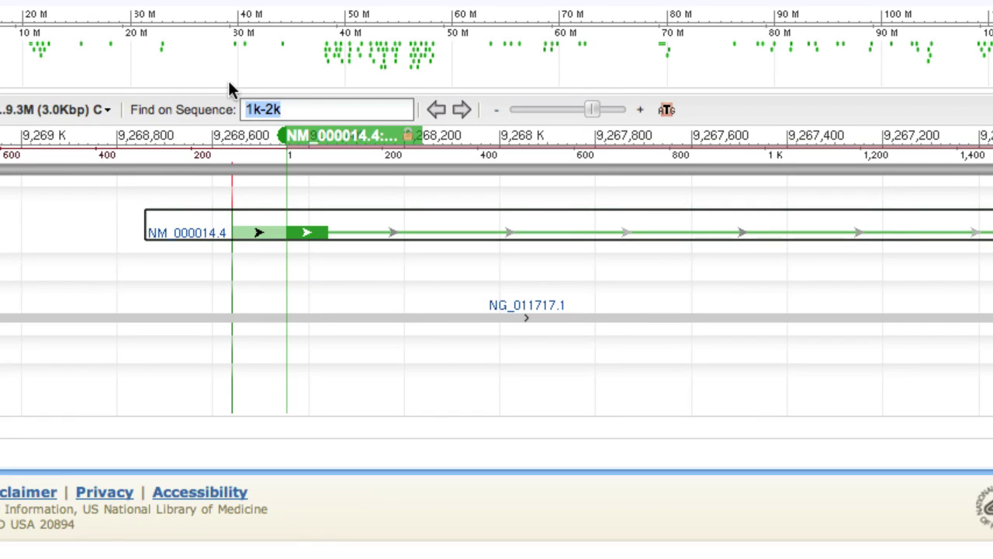
pyautogui.write('-1k-')
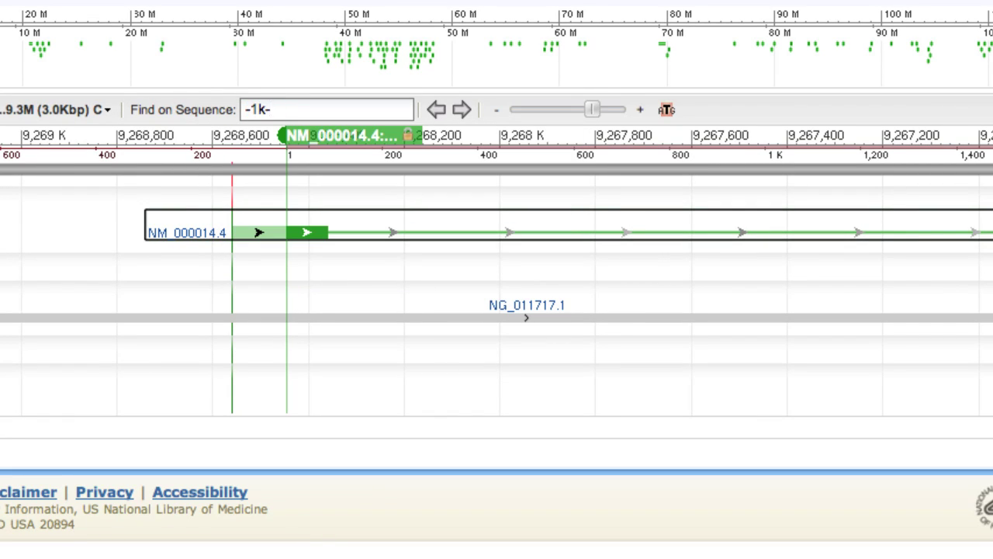
pyautogui.write('-2k')
pyautogui.press('Return')
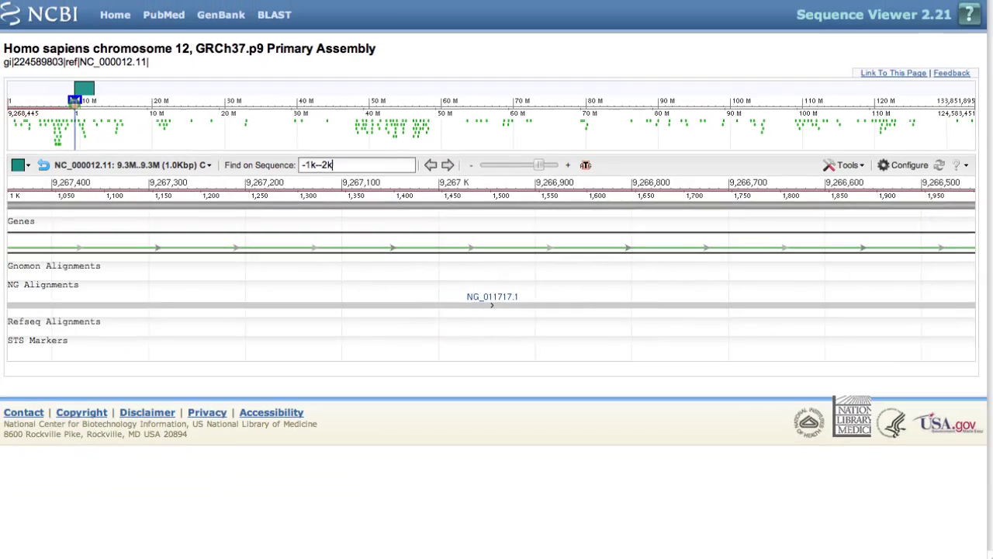